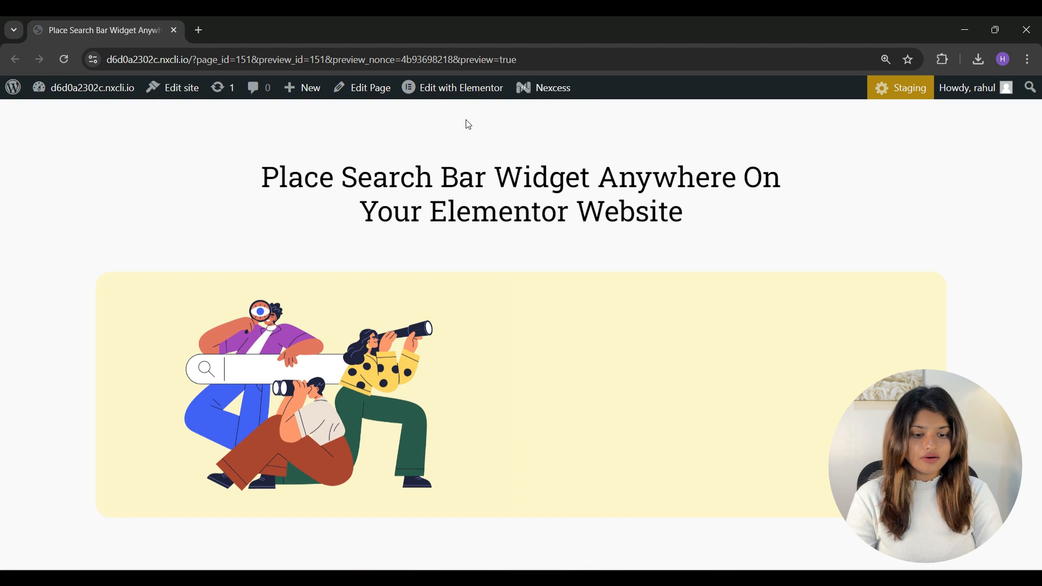
Step: Open the page in the Elementor editor and place a RAE Search Bar widget in the empty container beside the illustration
{"action": "left_click", "coordinate": [441, 87]}
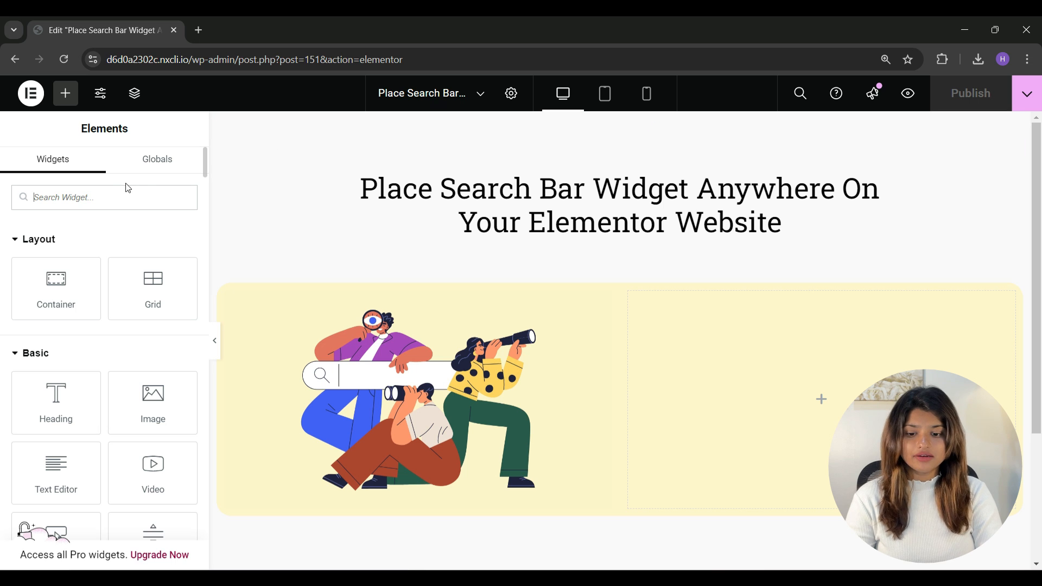
{"action": "left_click", "coordinate": [102, 195]}
{"action": "type", "text": "RAE SEARCH BAR"}
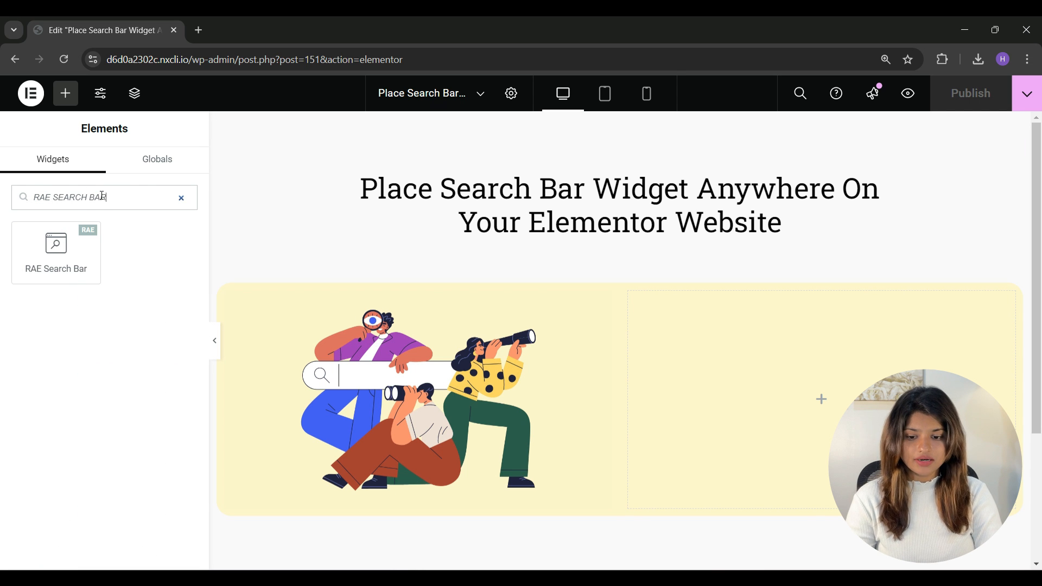
{"action": "left_click_drag", "start_coordinate": [58, 260], "coordinate": [743, 397]}
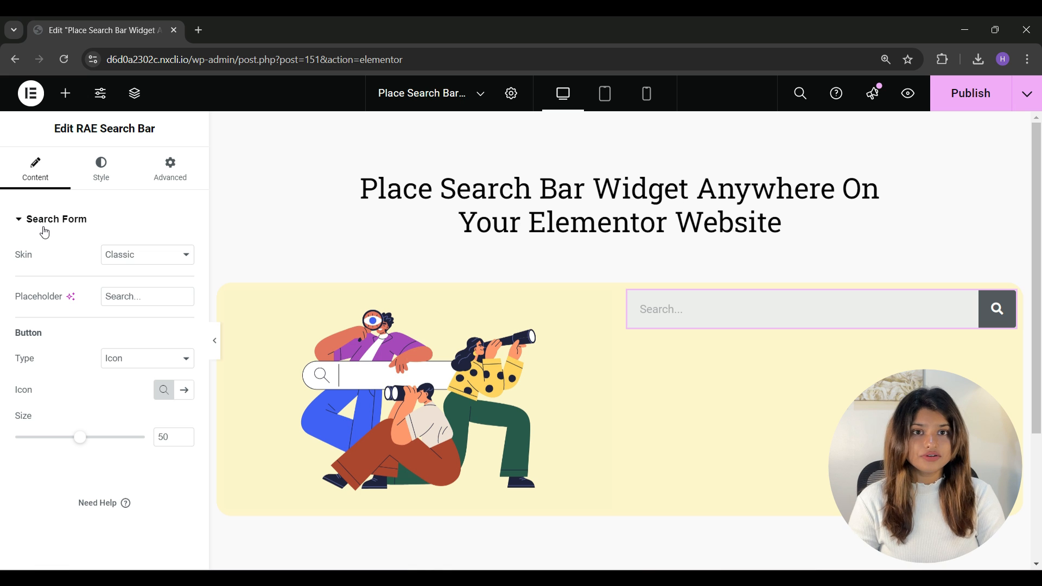
Step: Try the Minimal and Full Screen skins on the search bar, open the full-screen search overlay, and return to the Classic skin
{"action": "left_click", "coordinate": [154, 260]}
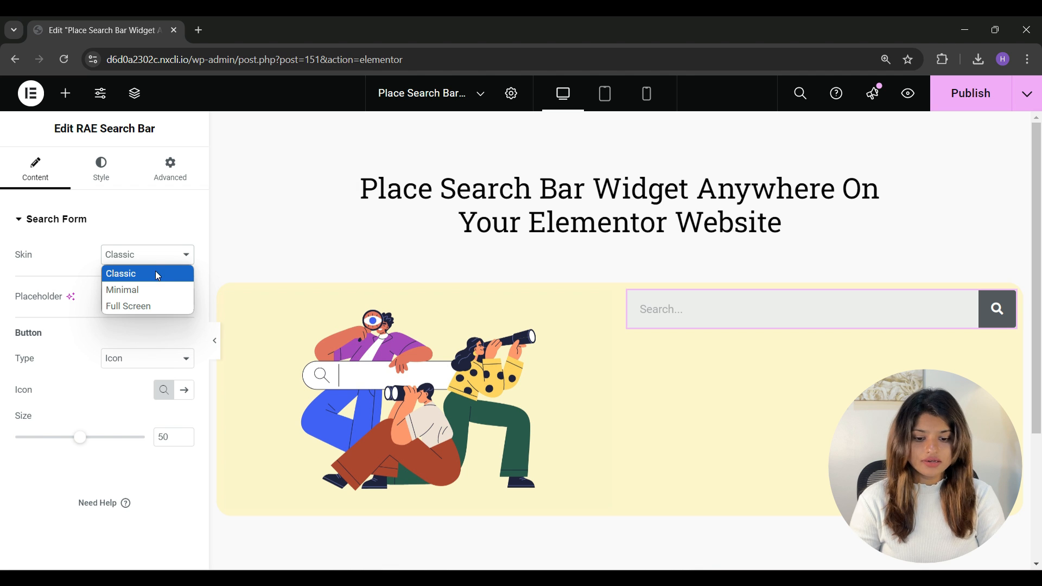
{"action": "left_click", "coordinate": [150, 271]}
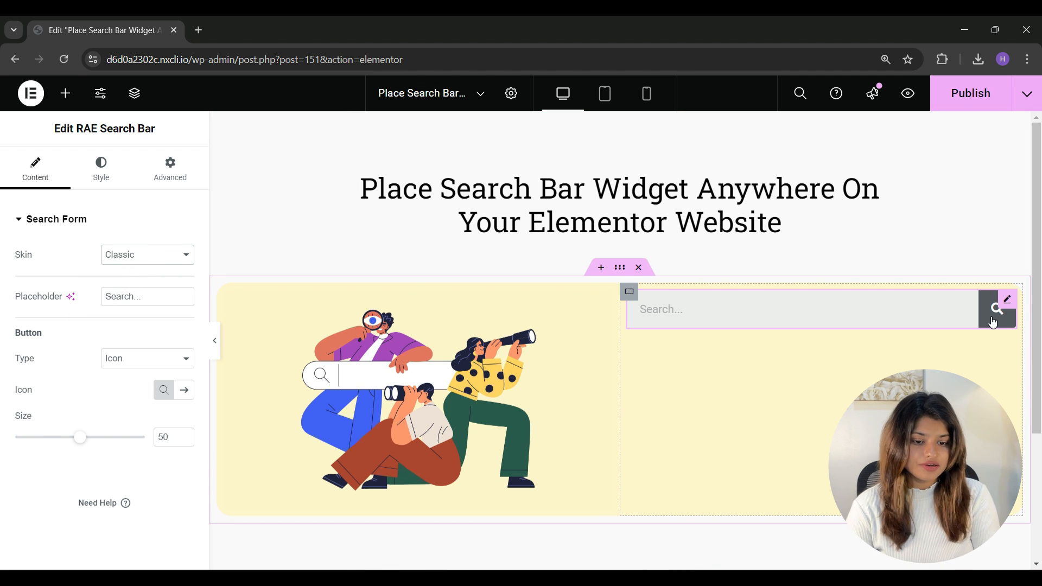
{"action": "left_click", "coordinate": [141, 263]}
{"action": "left_click", "coordinate": [133, 289]}
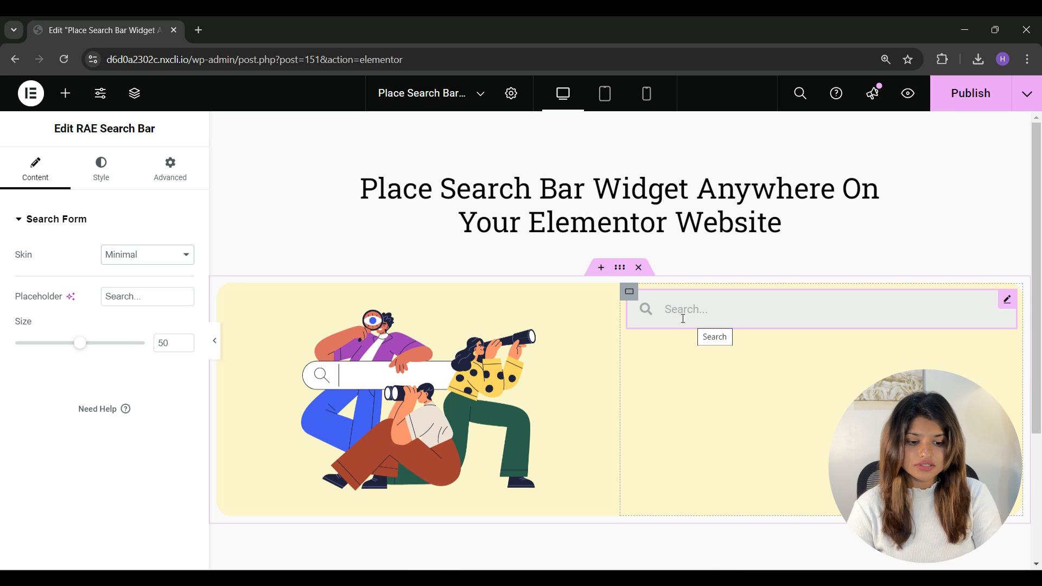
{"action": "left_click", "coordinate": [138, 254]}
{"action": "left_click", "coordinate": [129, 307]}
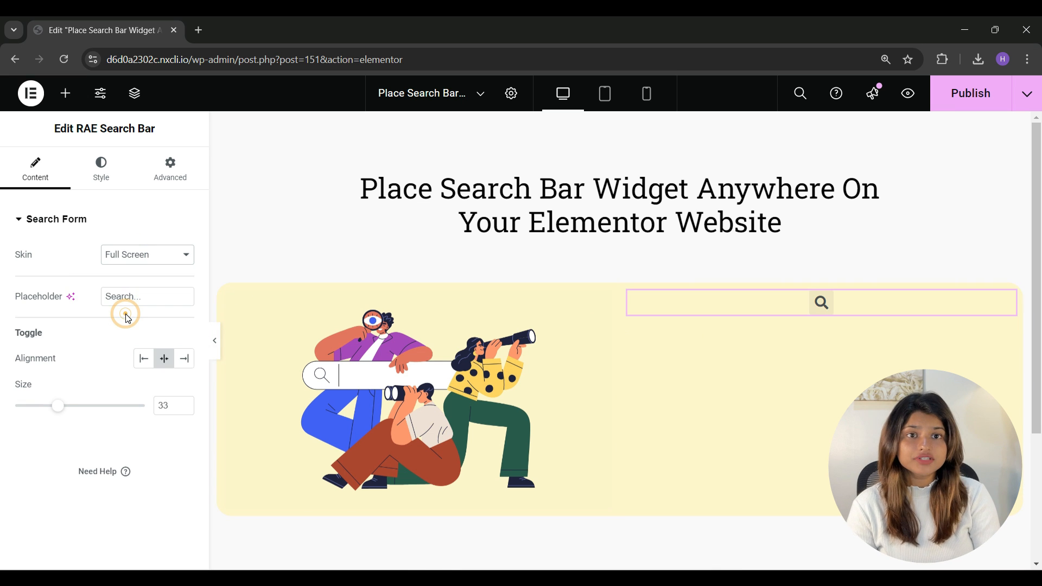
{"action": "left_click", "coordinate": [820, 304]}
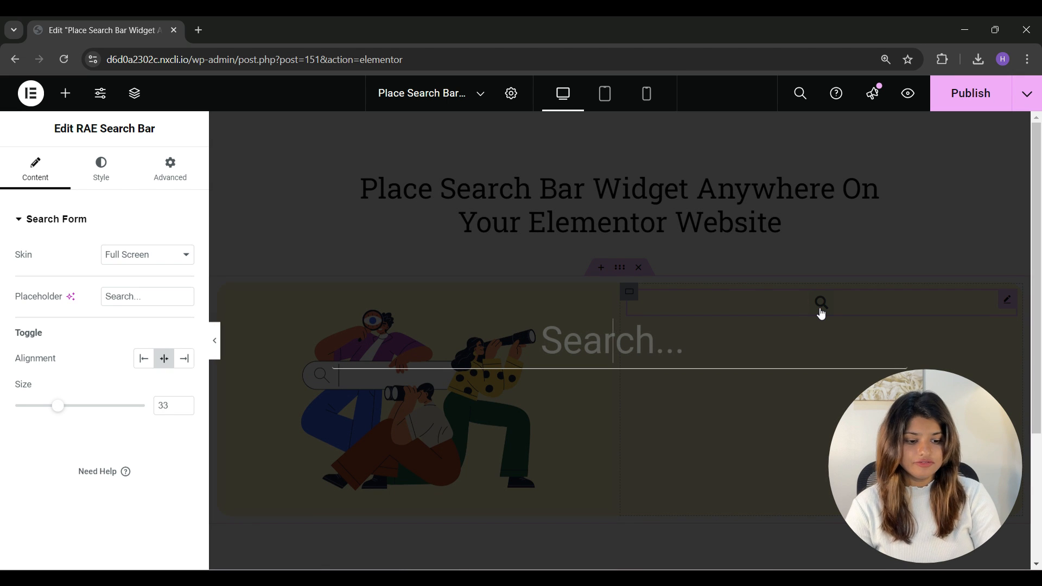
{"action": "left_click", "coordinate": [148, 255]}
{"action": "left_click", "coordinate": [132, 277]}
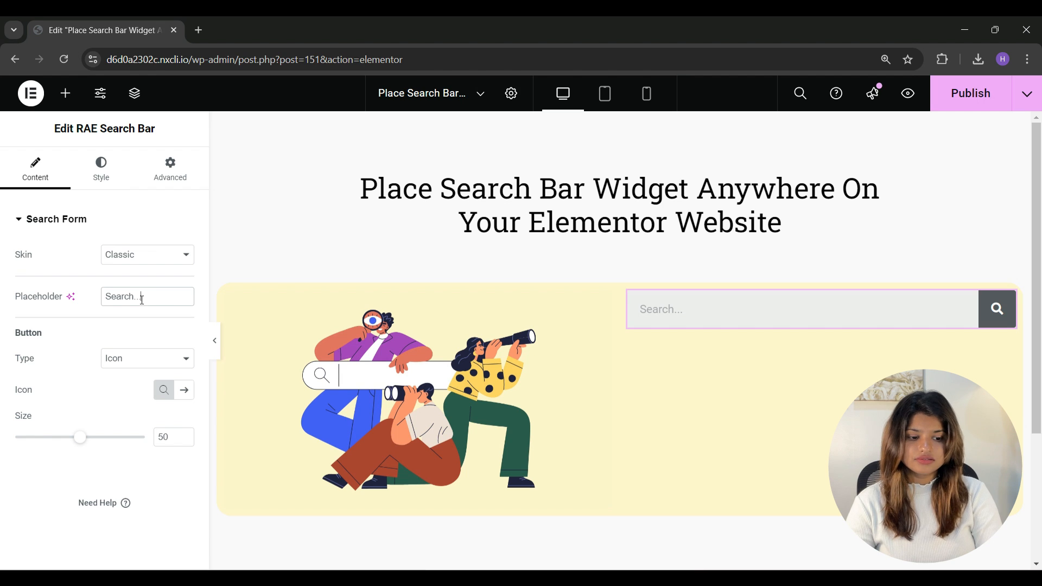
Step: Try the Text button type on the search bar and activate its button text for editing
{"action": "left_click", "coordinate": [141, 299]}
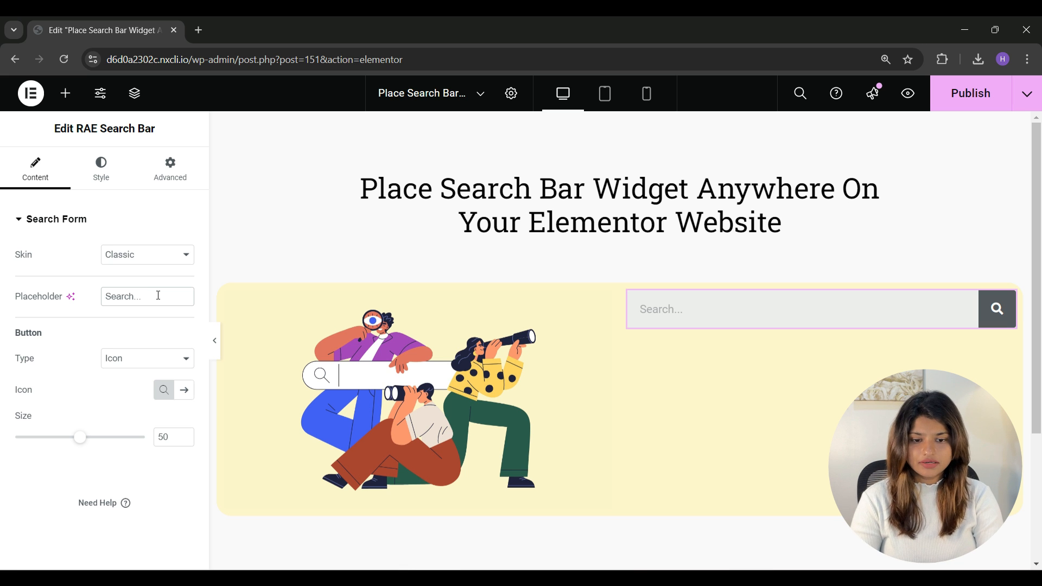
{"action": "left_click", "coordinate": [140, 363]}
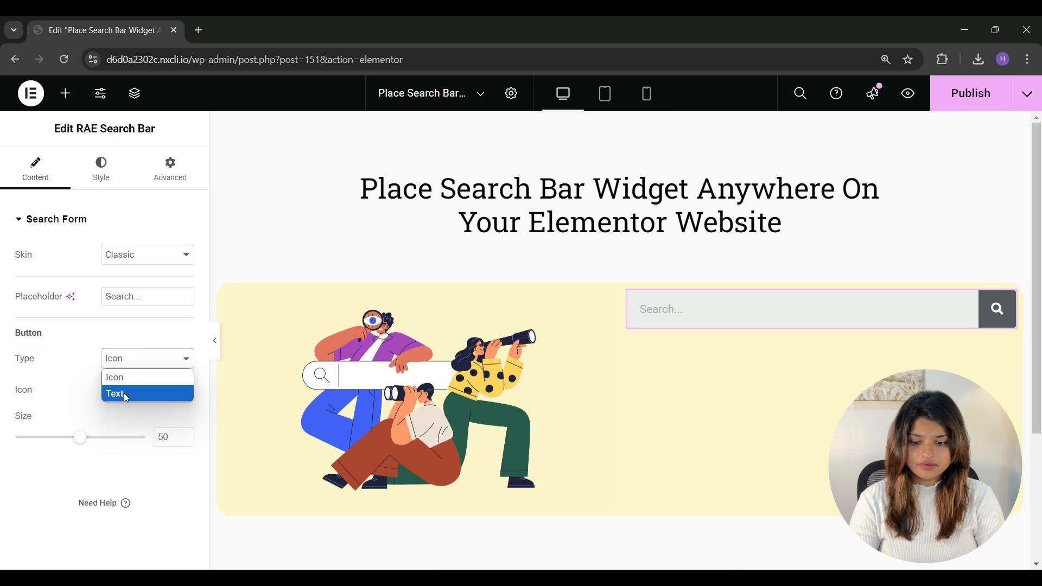
{"action": "left_click", "coordinate": [137, 377]}
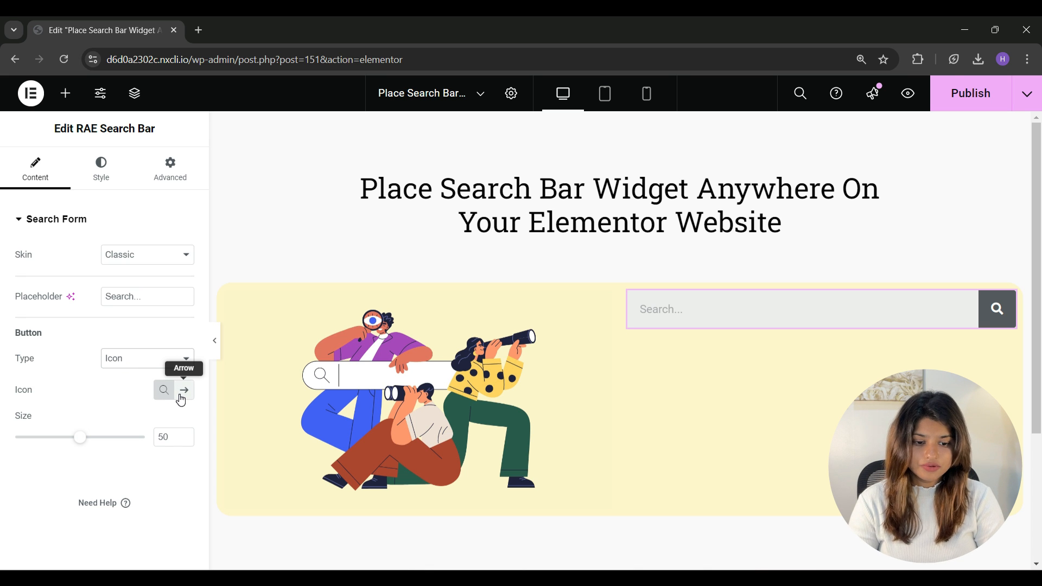
{"action": "left_click", "coordinate": [131, 359]}
{"action": "left_click", "coordinate": [132, 392]}
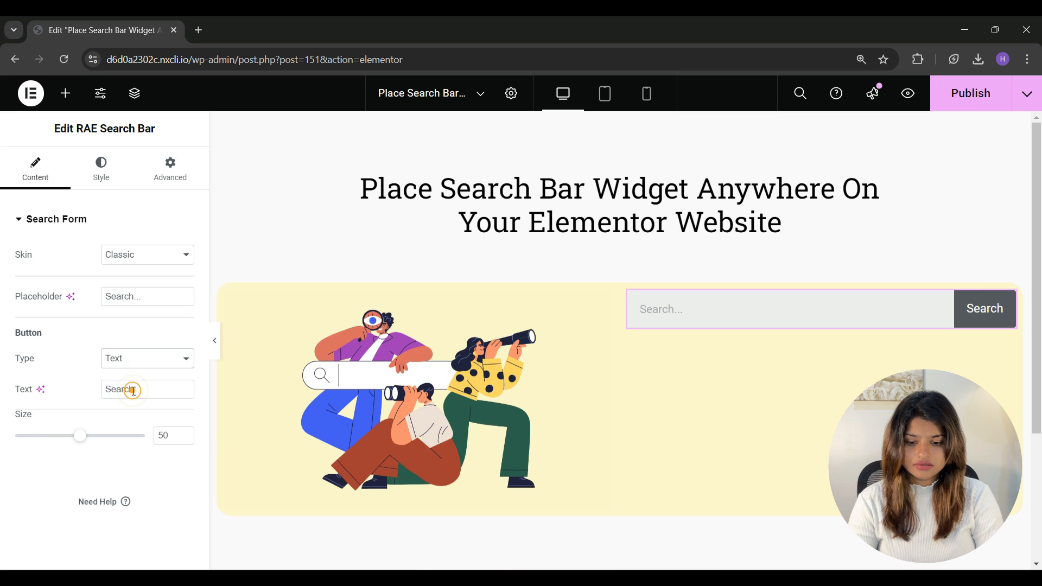
{"action": "left_click", "coordinate": [152, 390]}
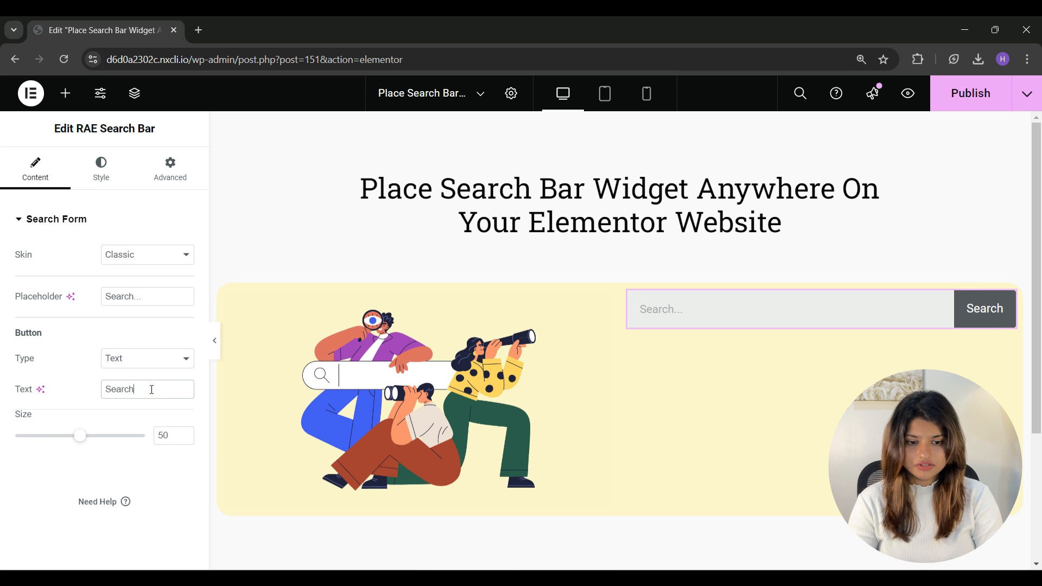
Step: Set the search bar's button type to Icon and its size to 51
{"action": "left_click", "coordinate": [150, 356]}
{"action": "left_click", "coordinate": [142, 377]}
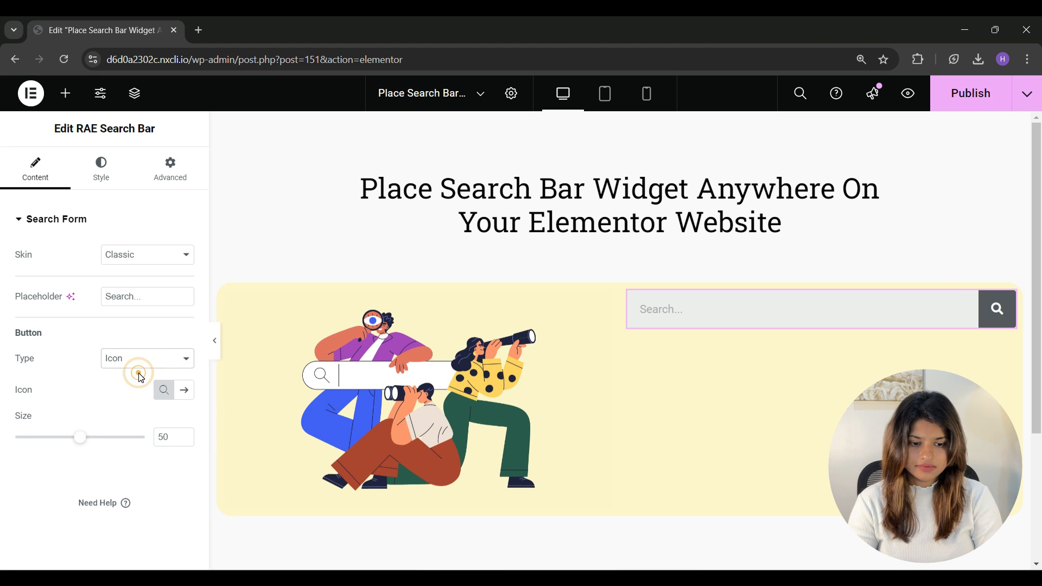
{"action": "left_click", "coordinate": [79, 437]}
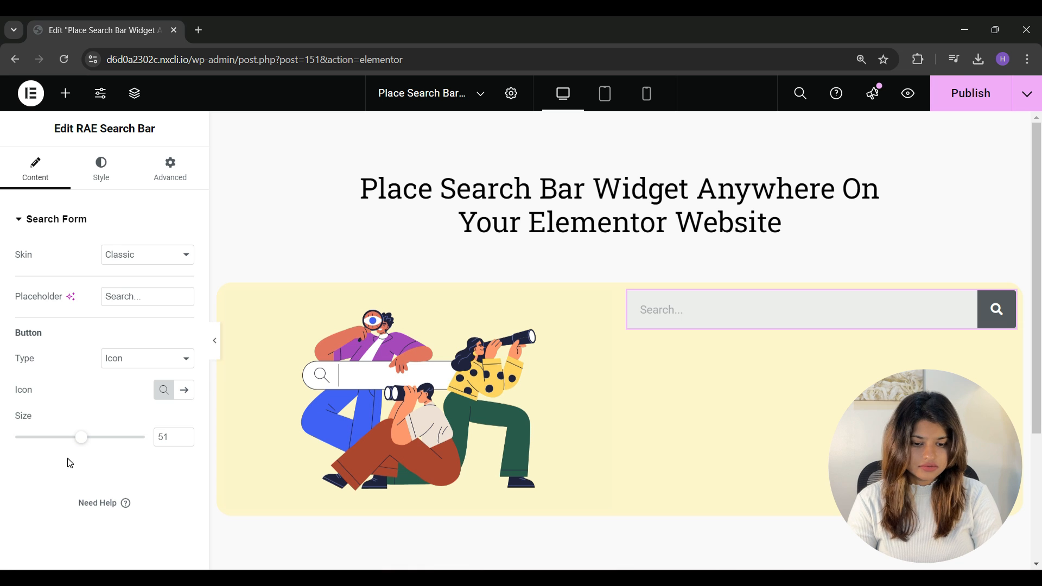
Step: Set the search input's normal text color to #DA1717
{"action": "left_click", "coordinate": [100, 171]}
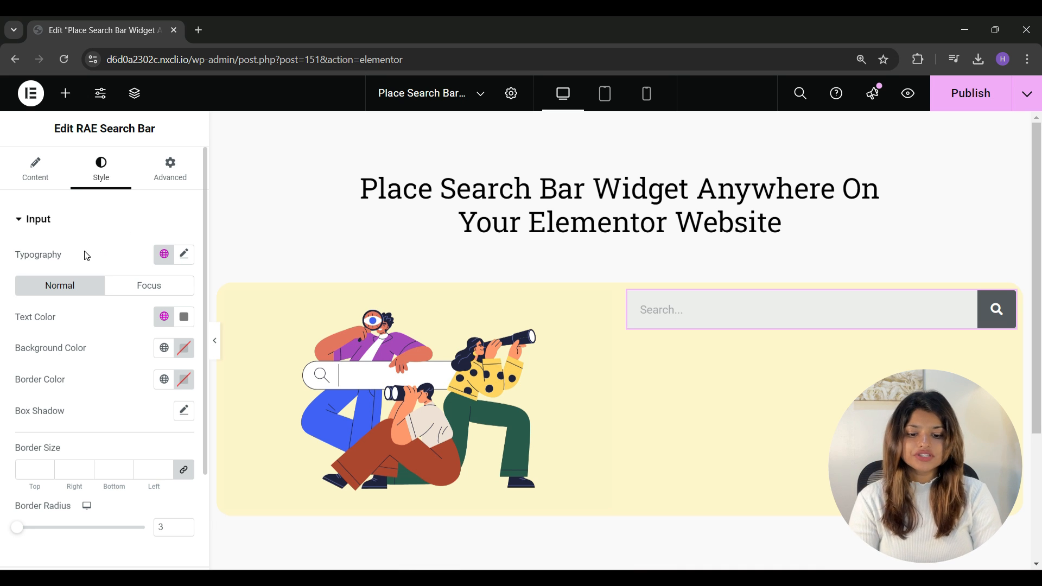
{"action": "scroll", "coordinate": [103, 166], "scroll_direction": "down", "scroll_amount": 2}
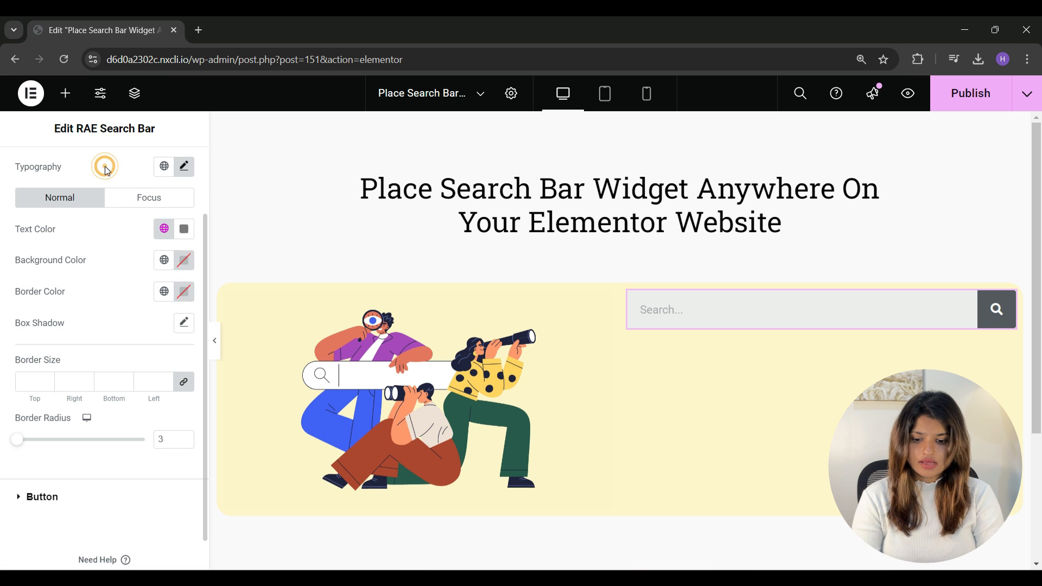
{"action": "left_click", "coordinate": [183, 228]}
{"action": "type", "text": "#DA1717"}
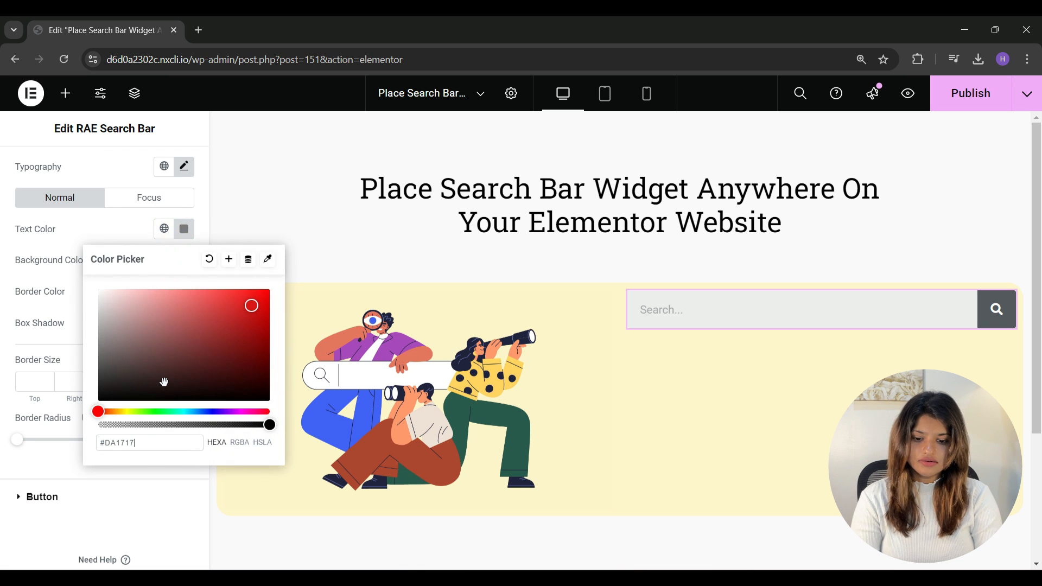
{"action": "left_click", "coordinate": [107, 233]}
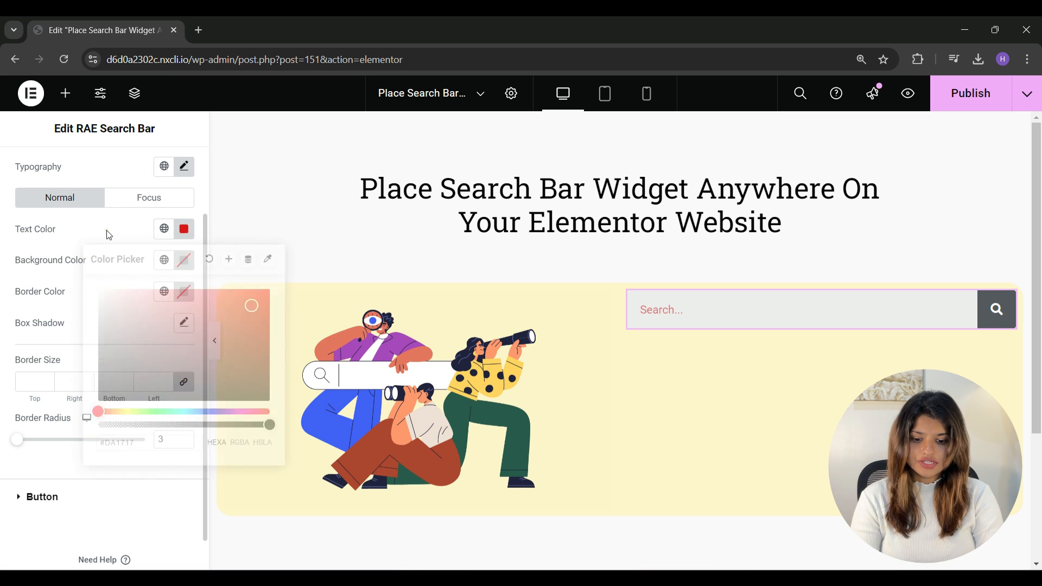
Step: Set the search input's normal background color to white, #FFFFFF
{"action": "left_click", "coordinate": [184, 263]}
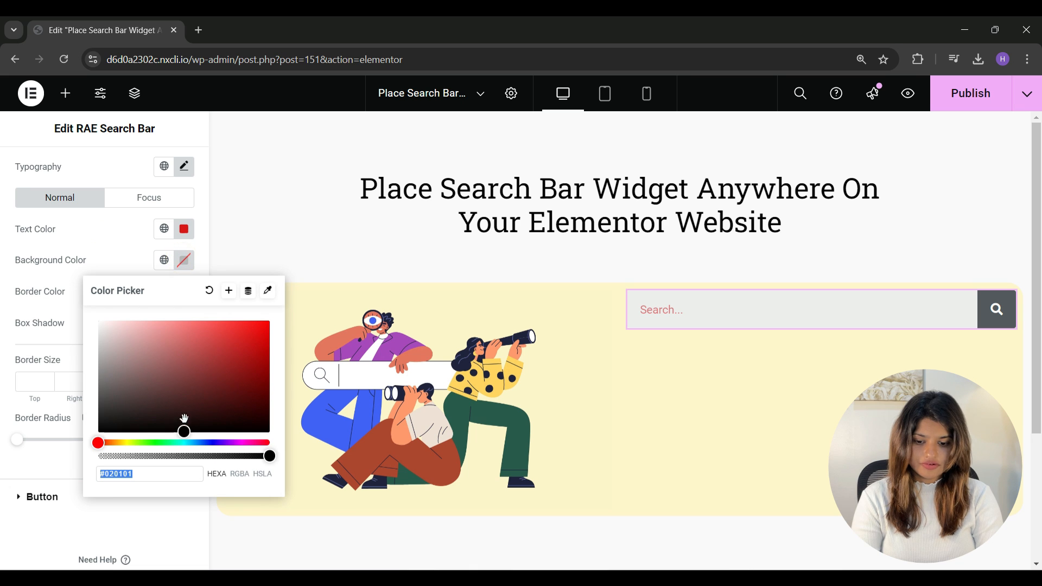
{"action": "left_click_drag", "start_coordinate": [184, 431], "coordinate": [89, 308]}
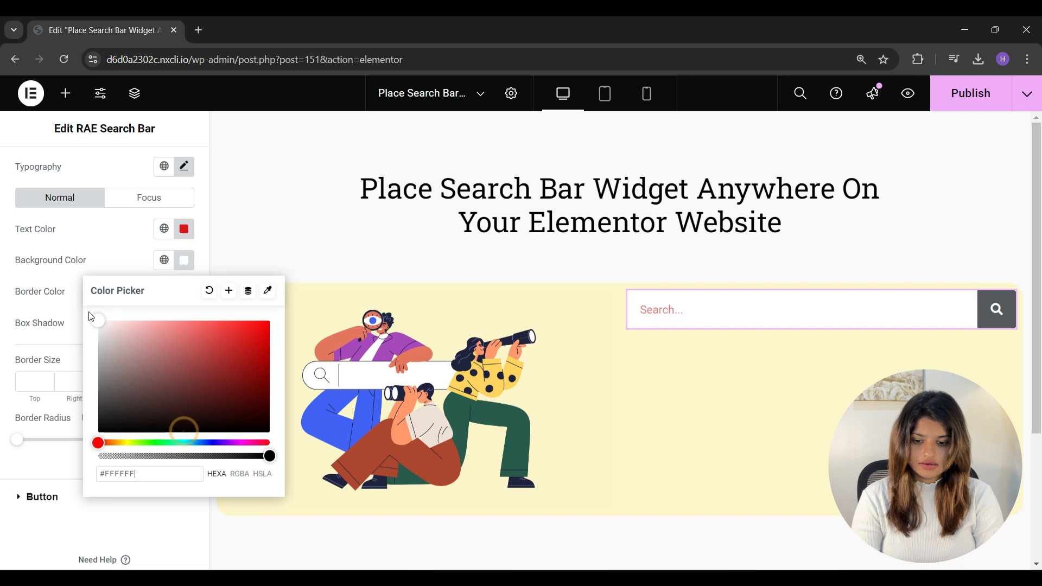
{"action": "left_click", "coordinate": [109, 257]}
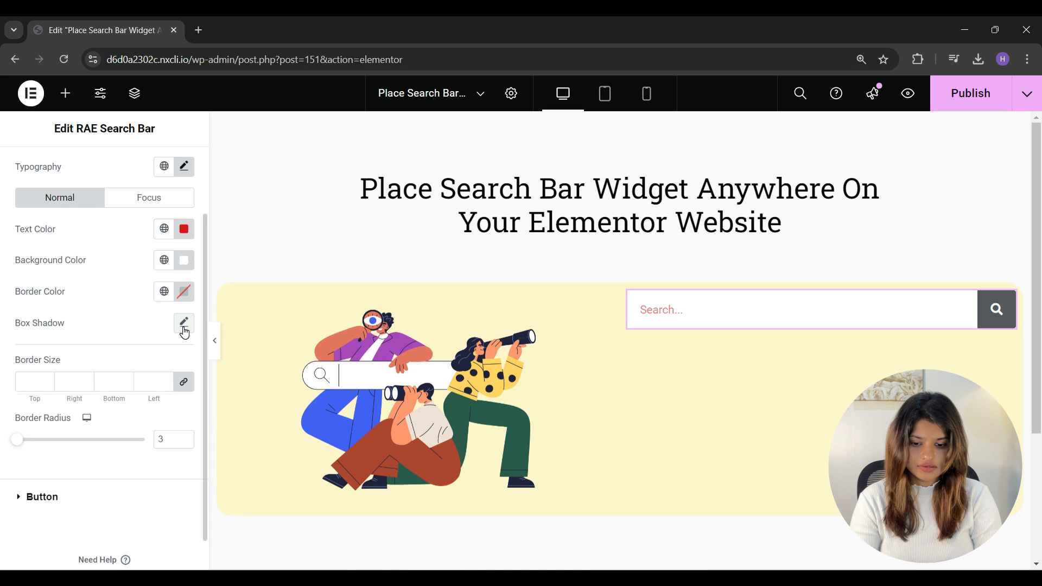
Step: Give the search input a blue text color for its Focus state
{"action": "left_click", "coordinate": [149, 198]}
{"action": "left_click", "coordinate": [184, 228]}
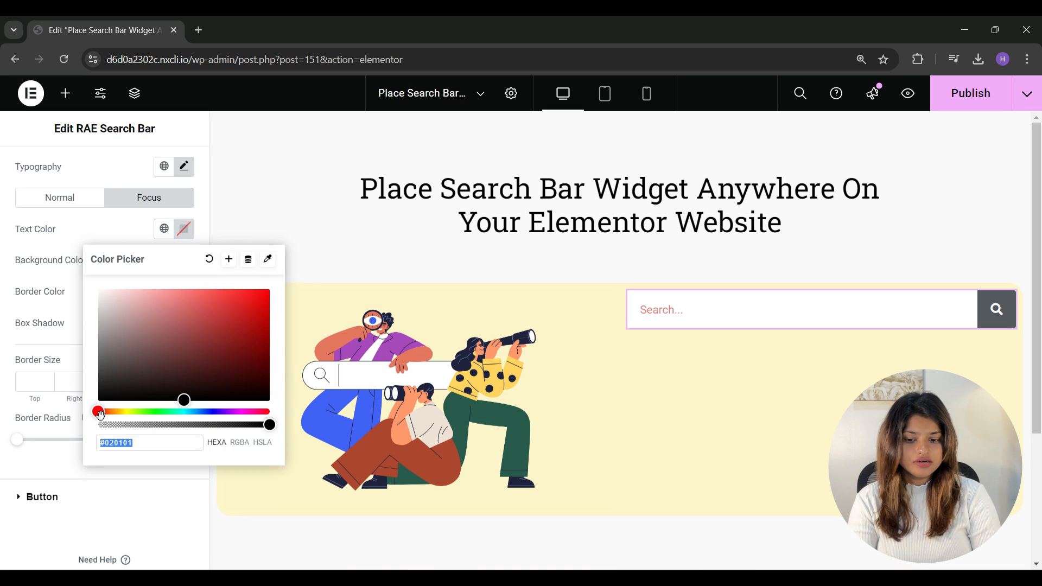
{"action": "left_click", "coordinate": [197, 412]}
{"action": "left_click", "coordinate": [234, 295]}
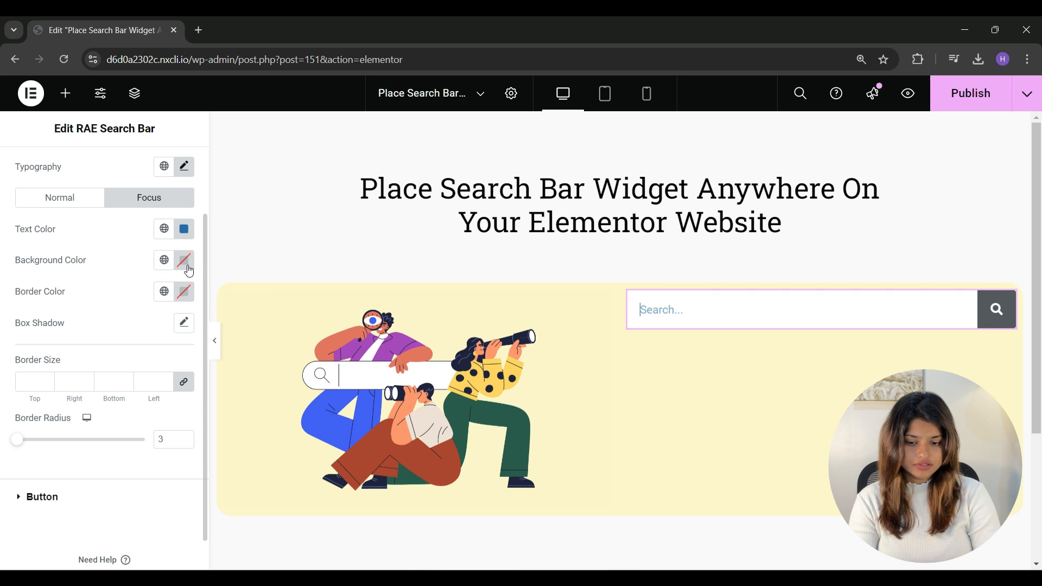
{"action": "left_click", "coordinate": [112, 240]}
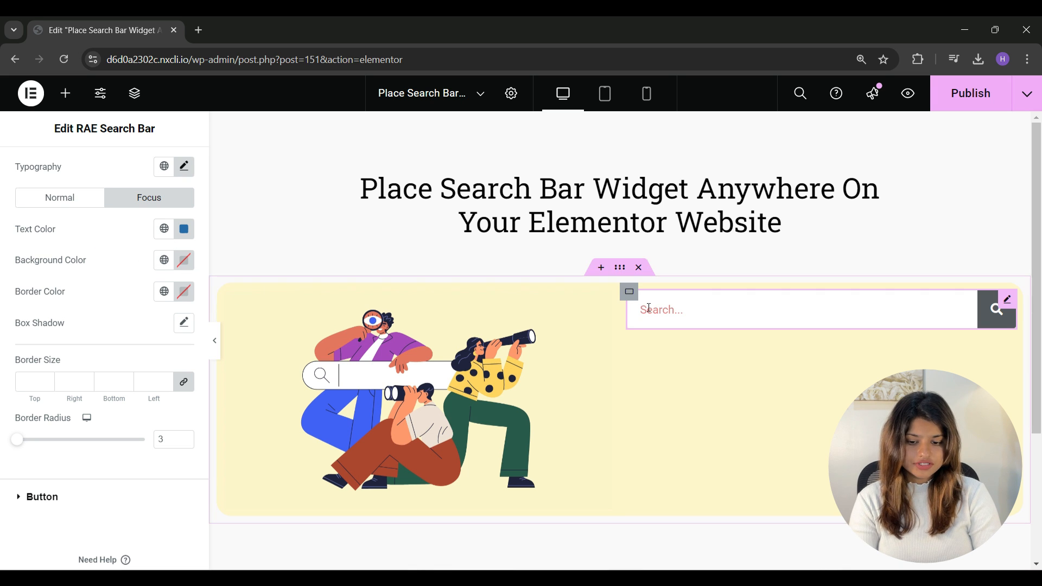
Step: Test the focus text color by entering "wordpres" in the search bar on the canvas, then clear the text
{"action": "left_click", "coordinate": [678, 310]}
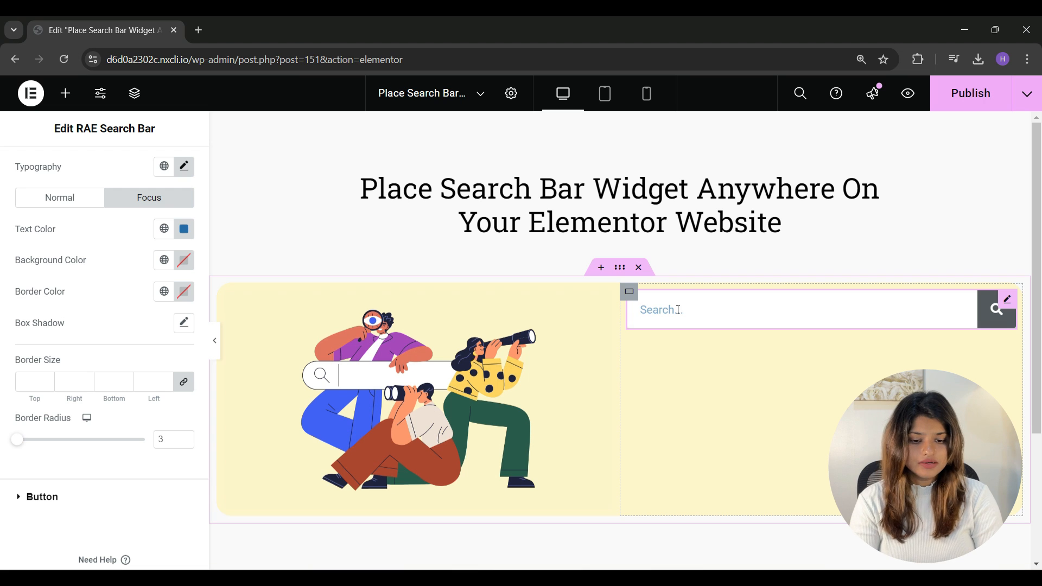
{"action": "type", "text": "wordpres"}
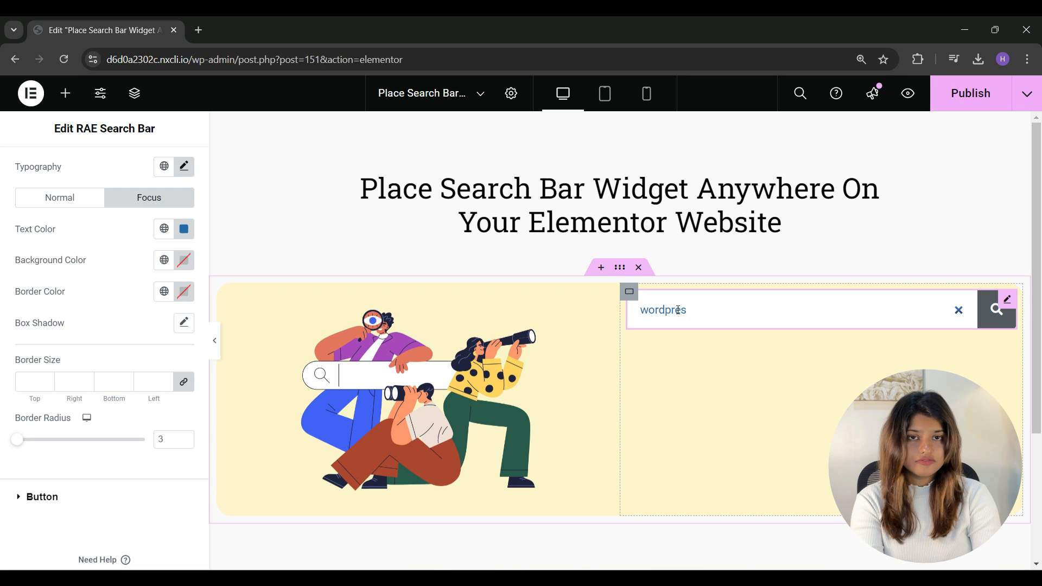
{"action": "key", "text": "BackSpace"}
{"action": "key", "text": "BackSpace"}
{"action": "key", "text": "BackSpace"}
{"action": "key", "text": "BackSpace"}
{"action": "key", "text": "BackSpace"}
{"action": "key", "text": "BackSpace"}
{"action": "key", "text": "BackSpace"}
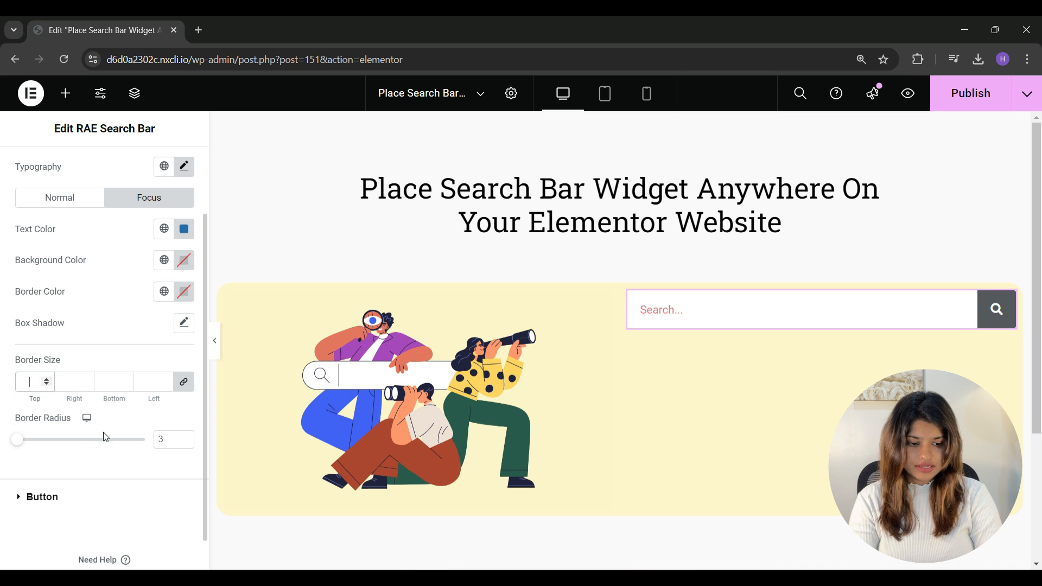
Step: Give the search button a dark blue background in its Normal state and show its Hover state settings
{"action": "left_click", "coordinate": [64, 497]}
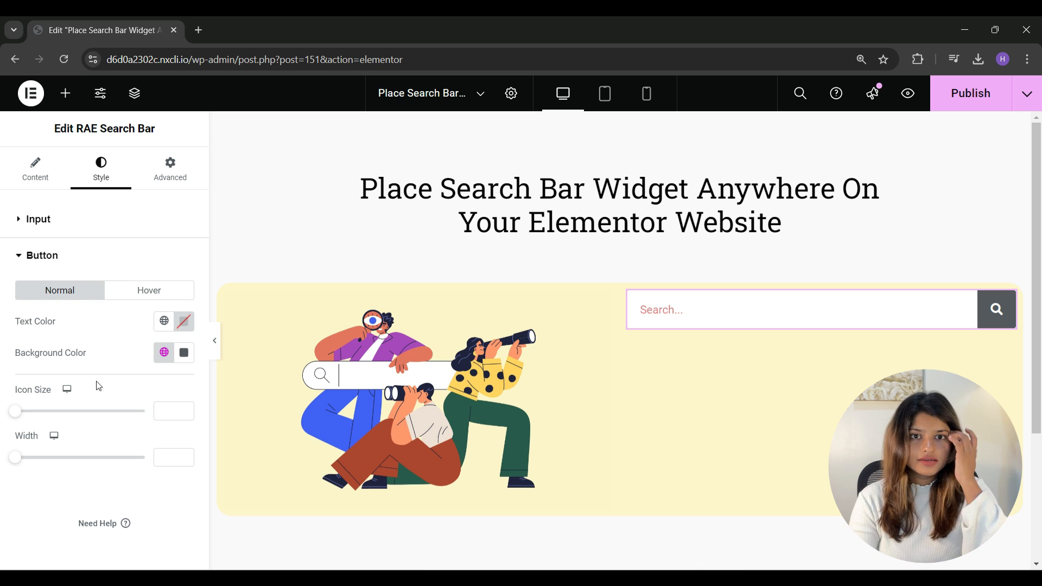
{"action": "left_click", "coordinate": [184, 353]}
{"action": "left_click_drag", "start_coordinate": [253, 166], "coordinate": [212, 211]}
{"action": "left_click", "coordinate": [119, 354]}
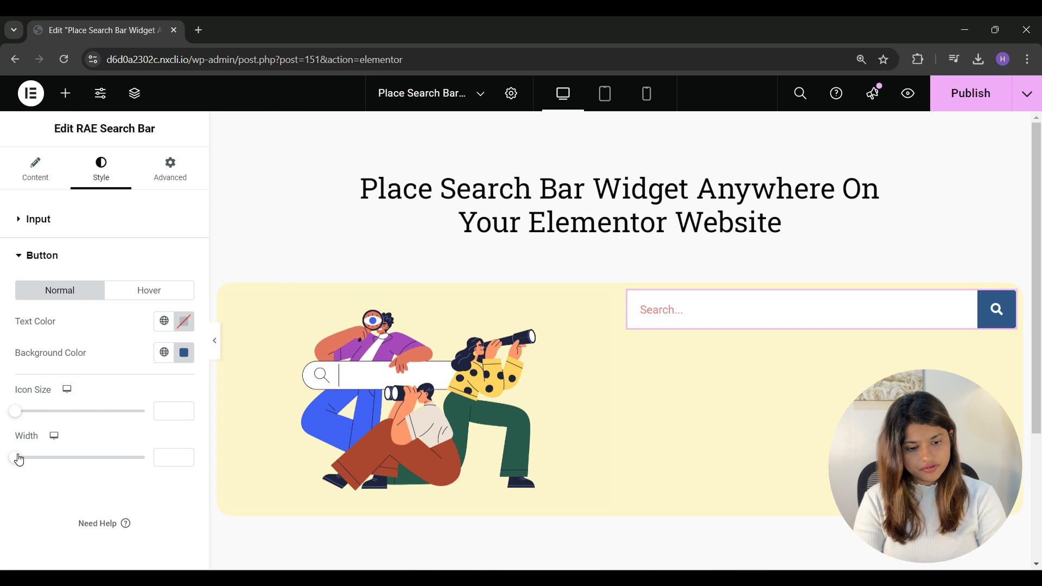
{"action": "left_click", "coordinate": [140, 289]}
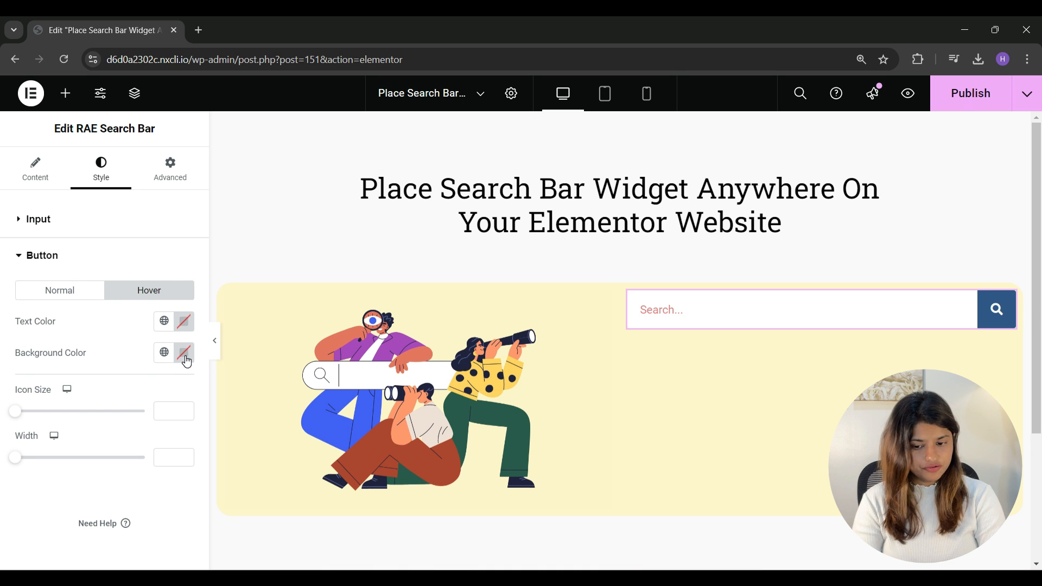
Step: Set the search bar widget's margin to 80 px on all four sides
{"action": "left_click", "coordinate": [170, 169]}
{"action": "left_click", "coordinate": [31, 271]}
{"action": "type", "text": "80"}
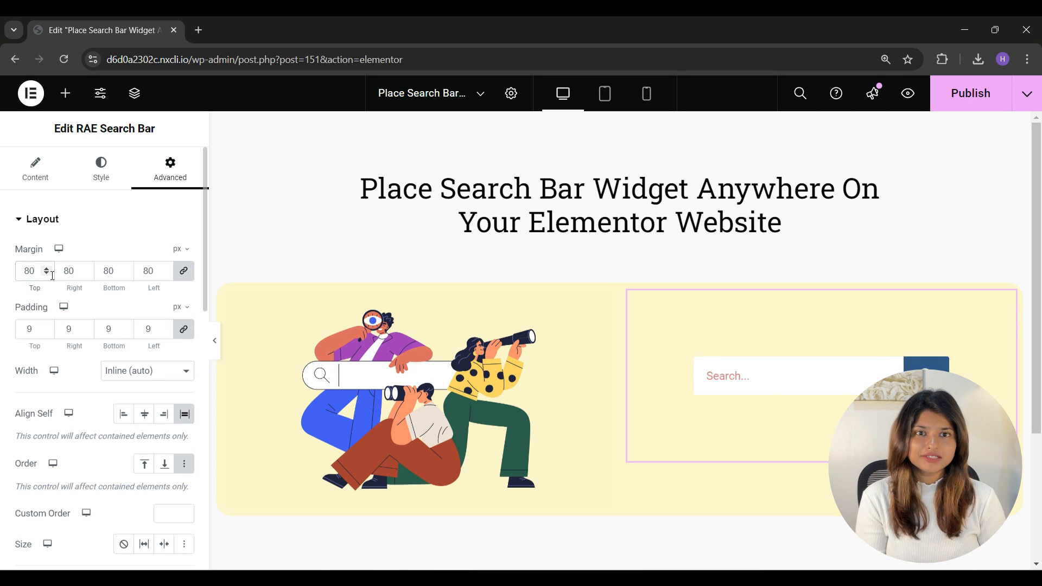
Step: Publish the page, open its preview, and place the cursor in the search bar there
{"action": "left_click", "coordinate": [957, 105]}
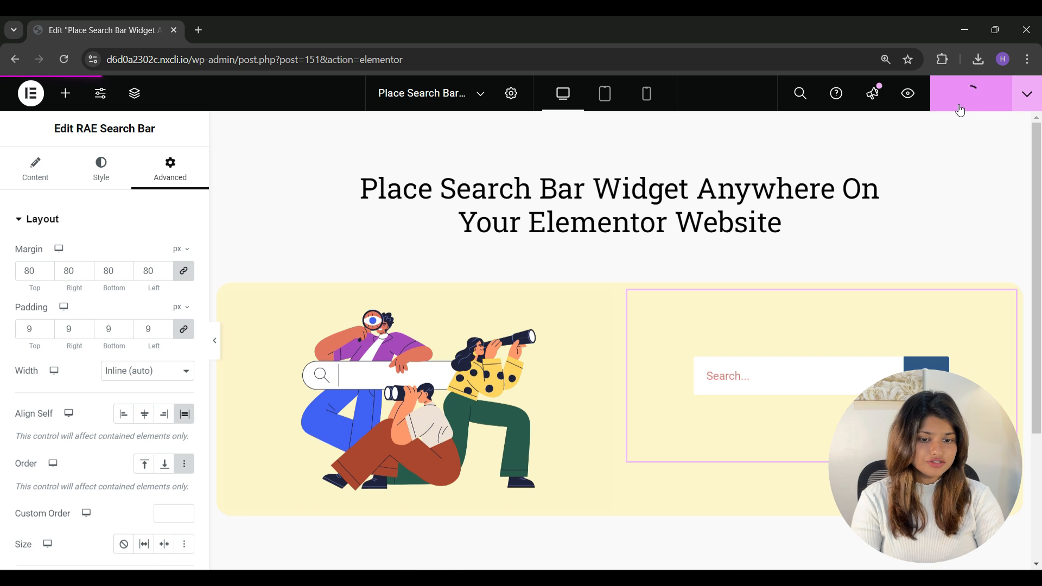
{"action": "left_click", "coordinate": [907, 94]}
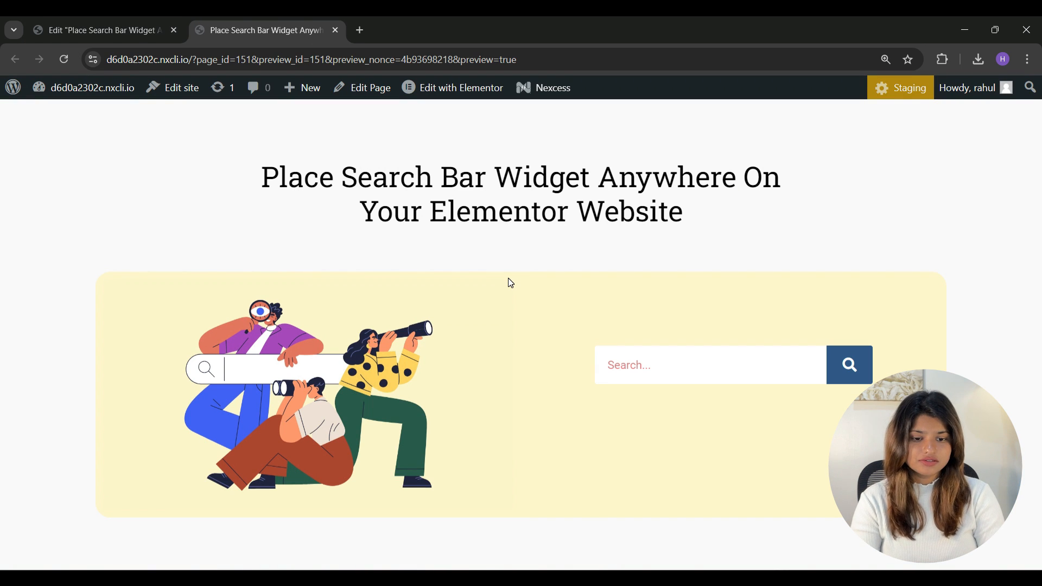
{"action": "left_click", "coordinate": [663, 368]}
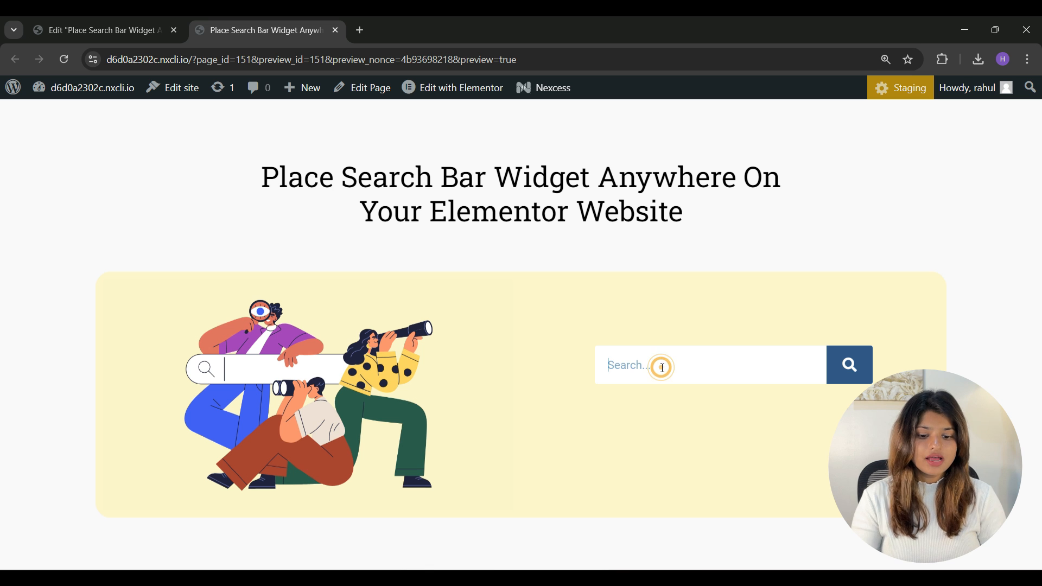